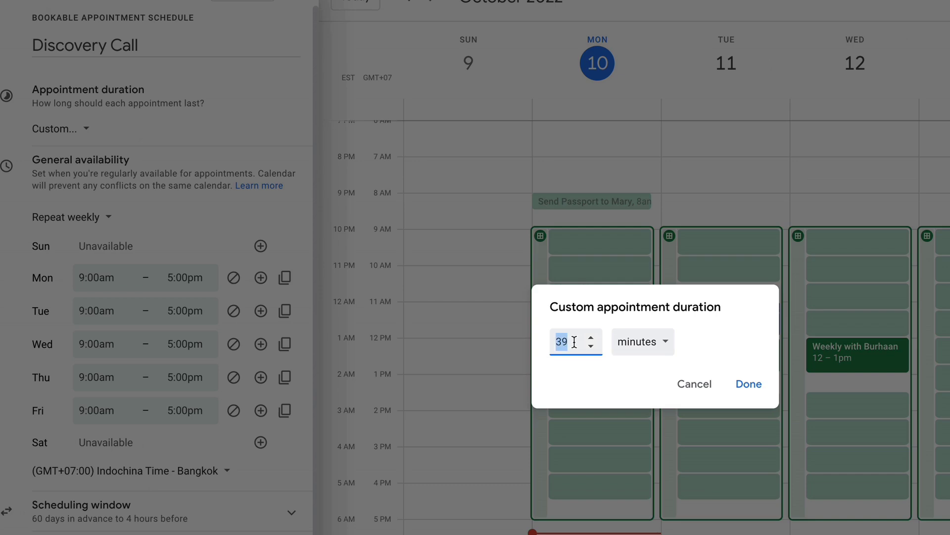
- Discard the custom duration and set the appointment duration to 30 minutes
click(695, 384)
click(60, 129)
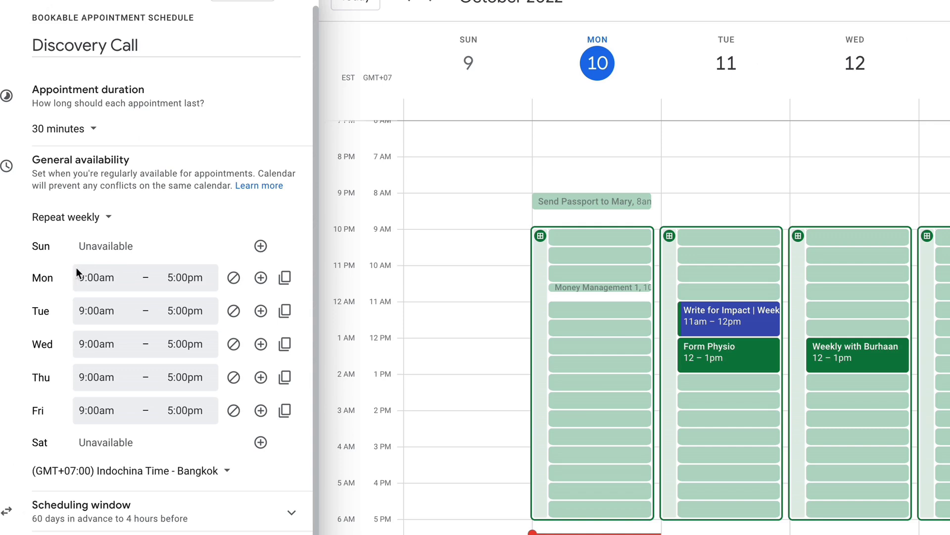
- Keep availability repeating weekly, set Monday's end time to 3:00pm and copy those hours to the other available days
click(104, 223)
click(140, 212)
click(170, 280)
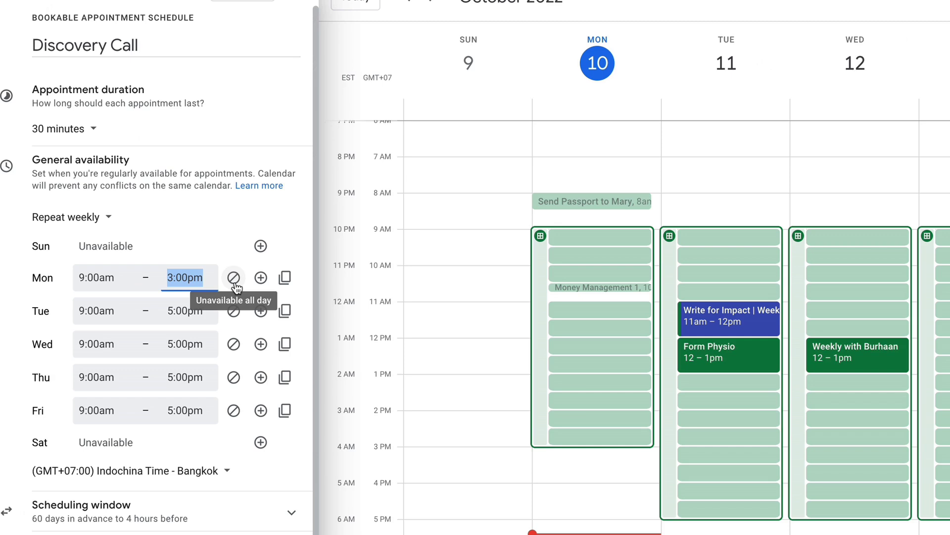
click(285, 279)
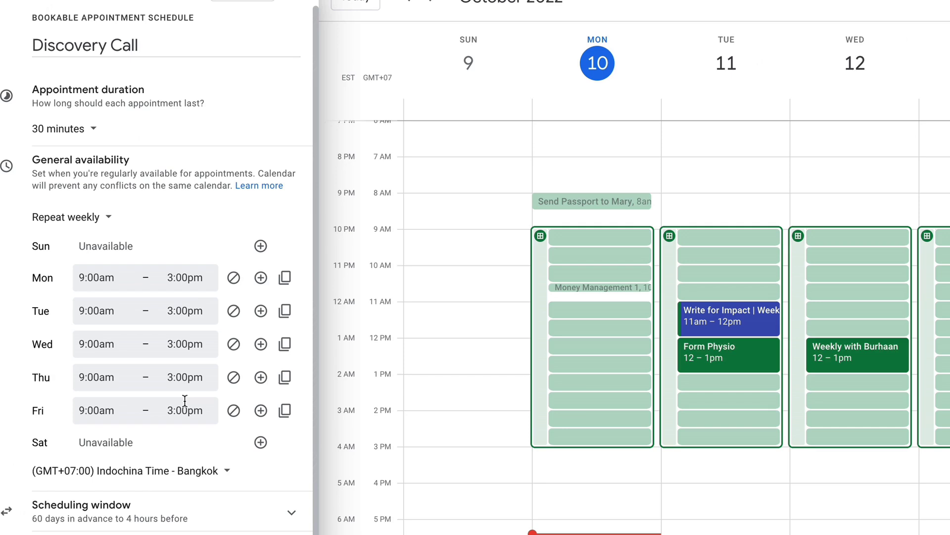
- Mark Friday, Tuesday and Monday as unavailable all day in the general availability
click(233, 411)
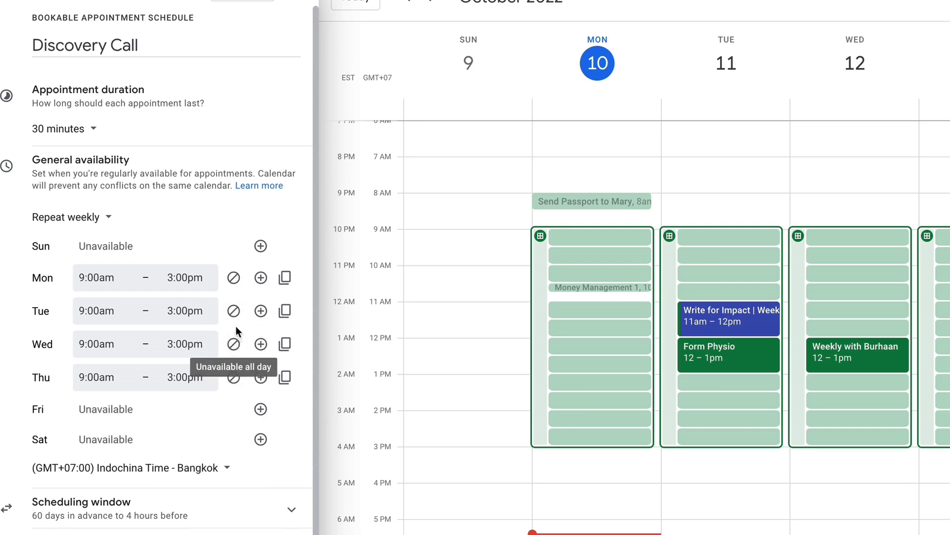
click(233, 311)
click(232, 277)
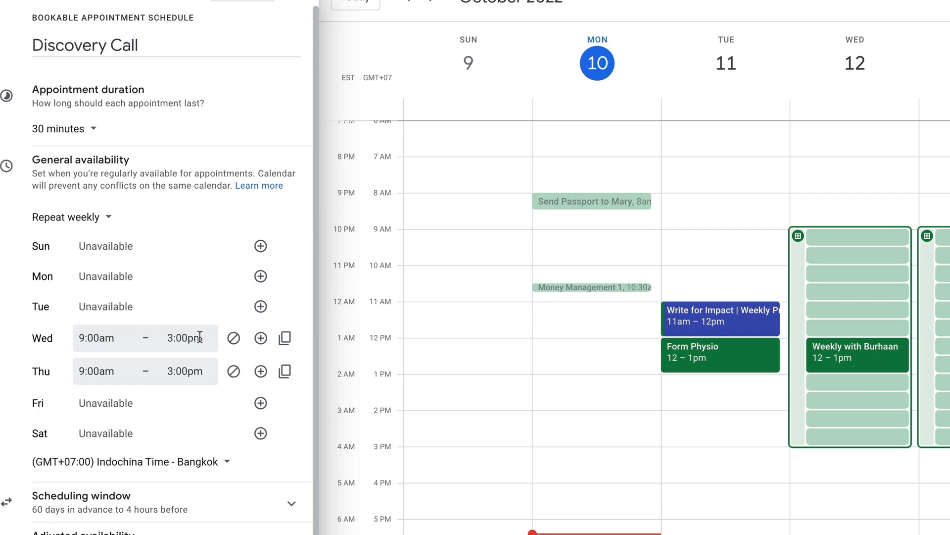
click(208, 466)
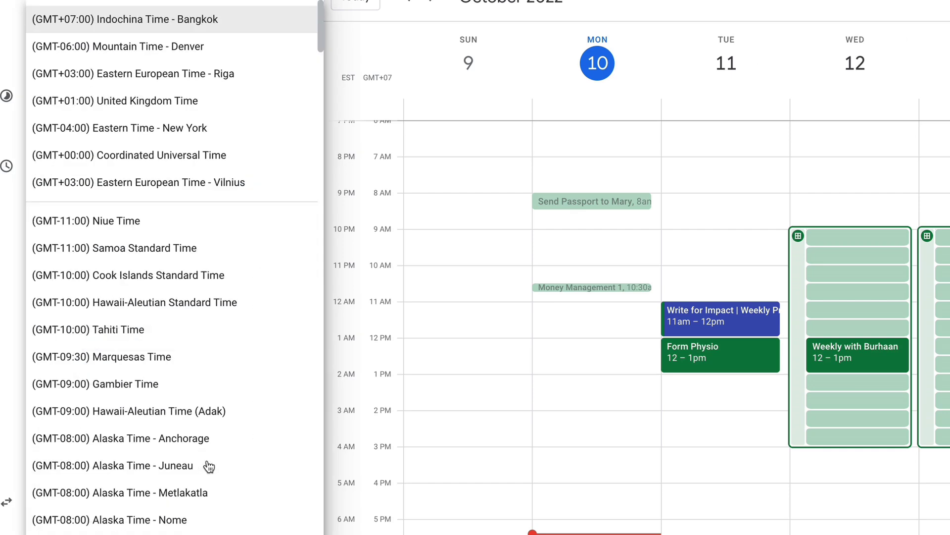
scroll(248, 418, down, 1)
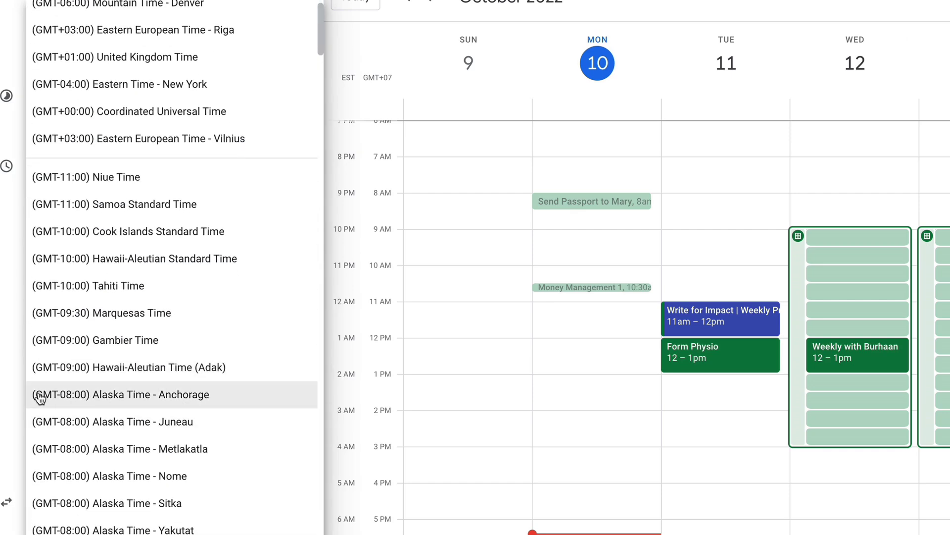
click(6, 385)
- In the scheduling window, set the maximum advance booking time to 14 days and the minimum notice to 12 hours
scroll(228, 473, down, 1)
click(169, 499)
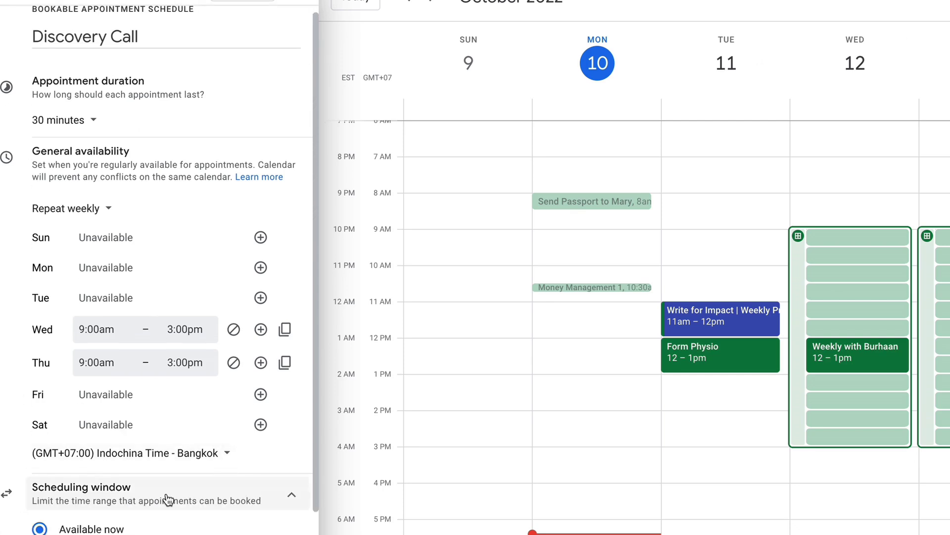
scroll(227, 513, down, 2)
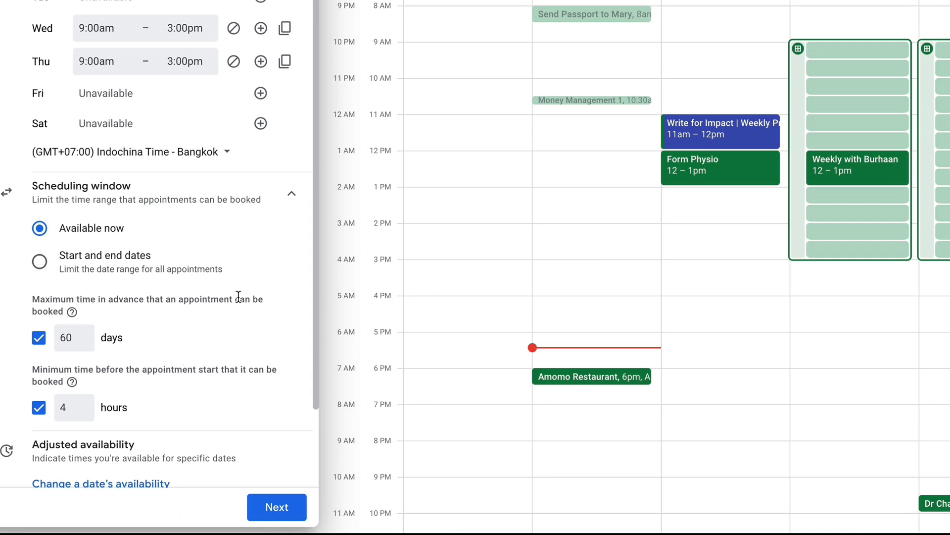
double_click(66, 338)
text(14)
double_click(63, 407)
text(1)
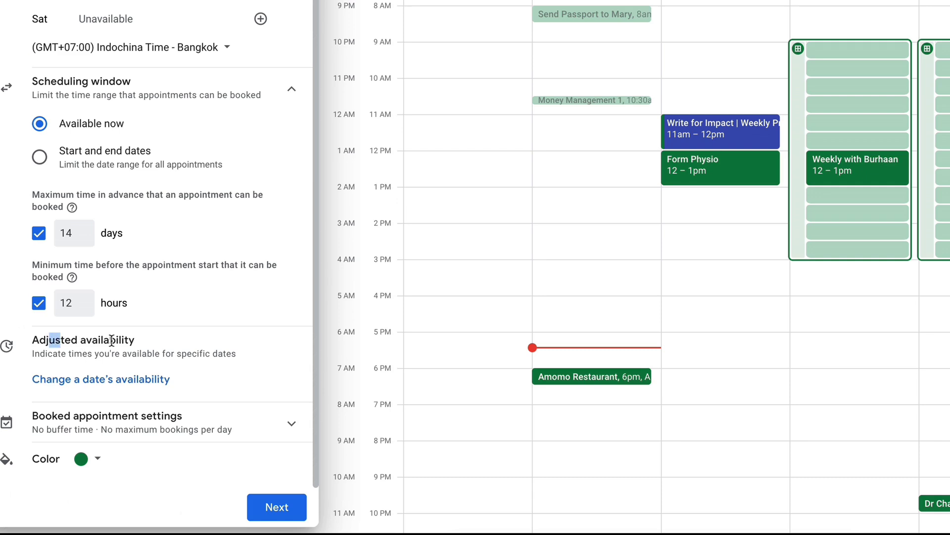
- Add an adjusted availability entry for Oct 13, 2022
click(115, 380)
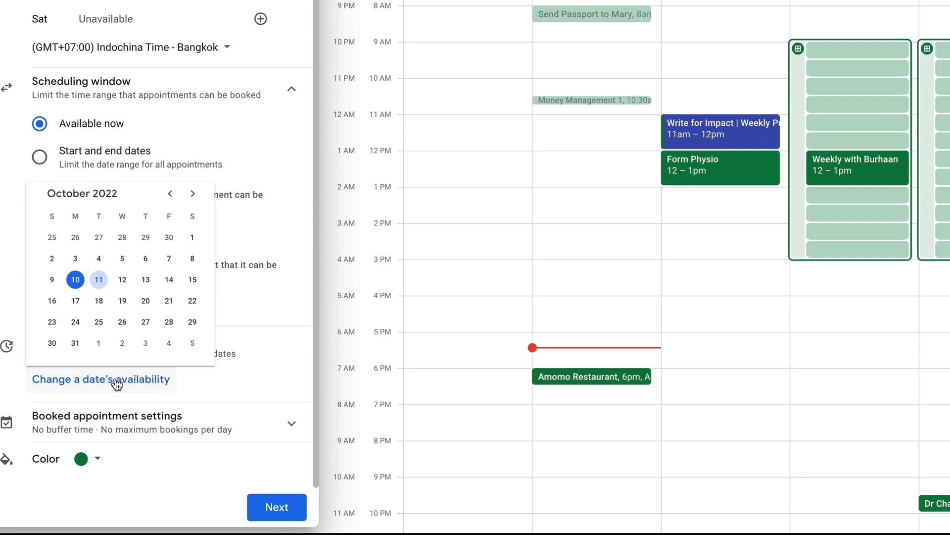
click(137, 280)
scroll(242, 273, down, 1)
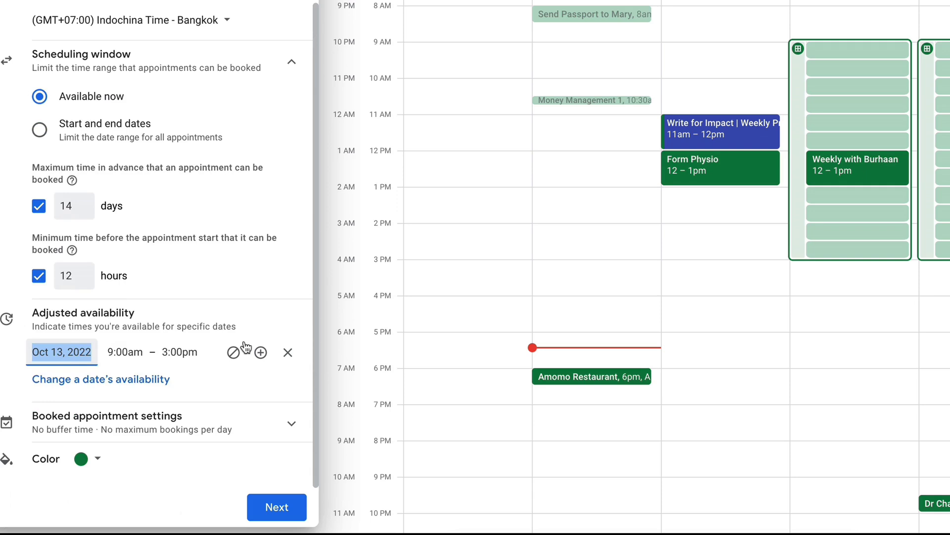
scroll(155, 343, up, 2)
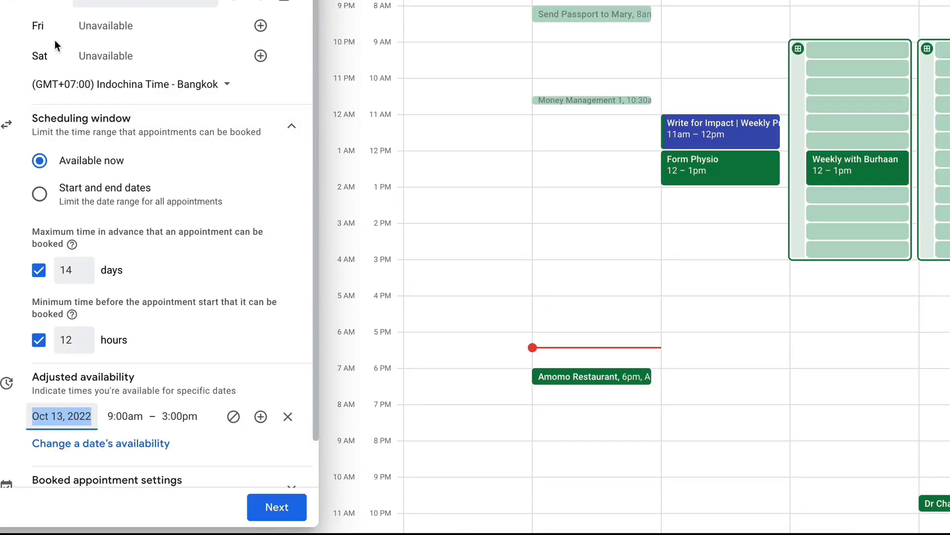
scroll(227, 303, down, 2)
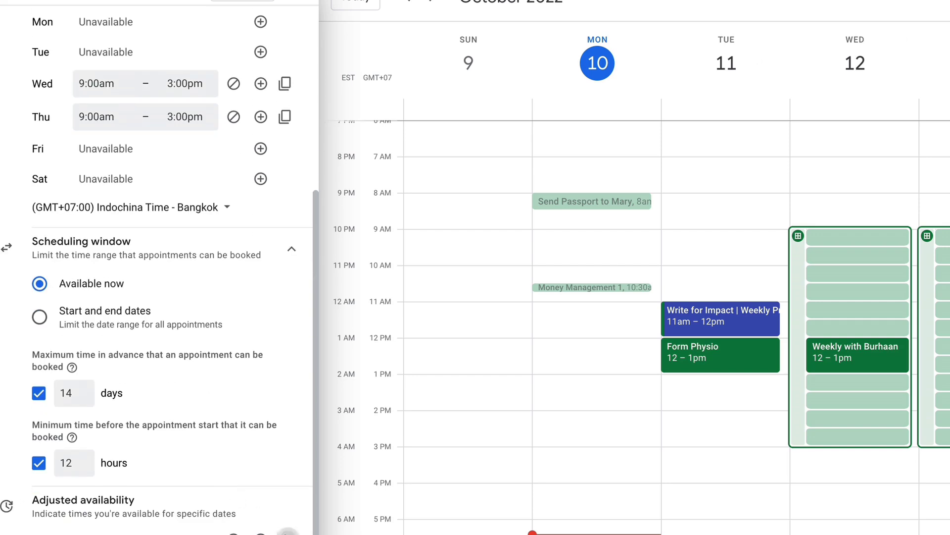
scroll(286, 532, up, 1)
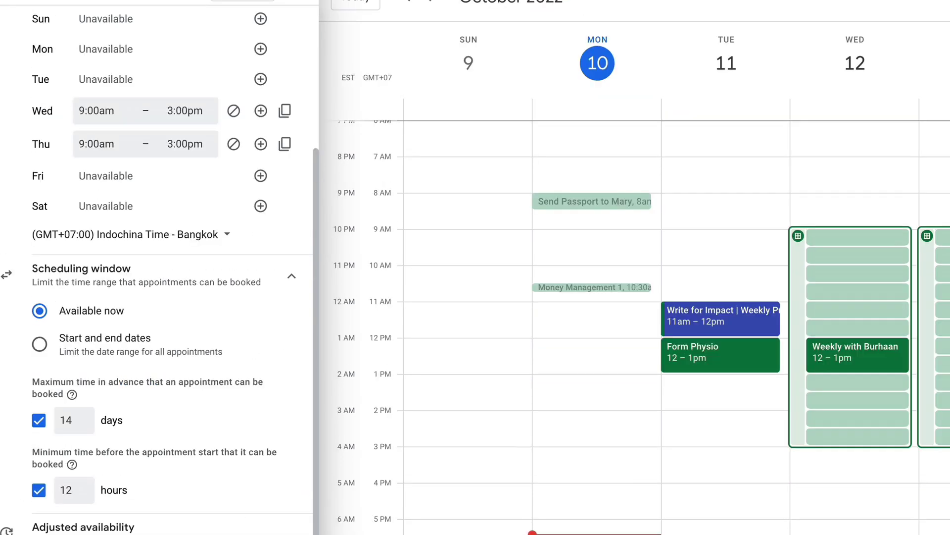
- In the booked appointment settings, enable a 15-minute buffer between slots and limit bookings to 2 per day
scroll(151, 524, down, 3)
click(40, 333)
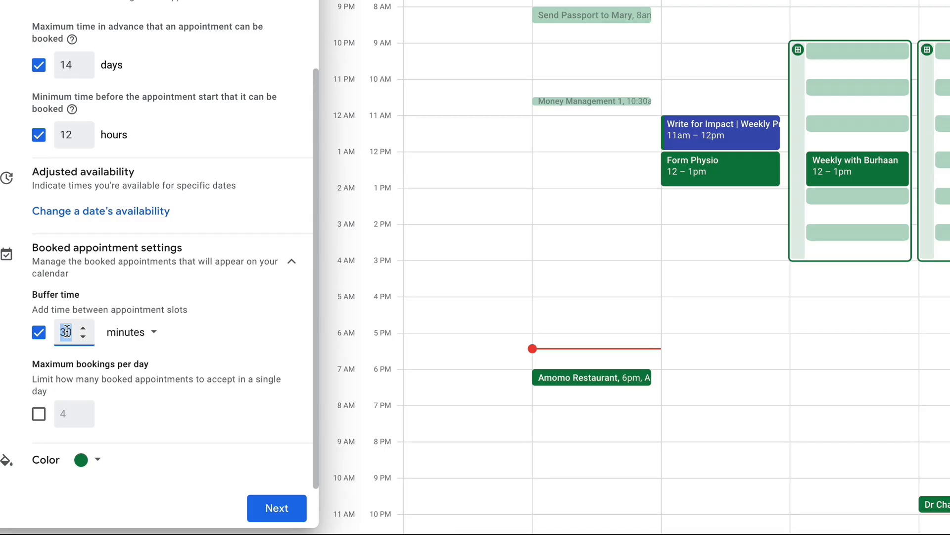
text(15)
click(46, 366)
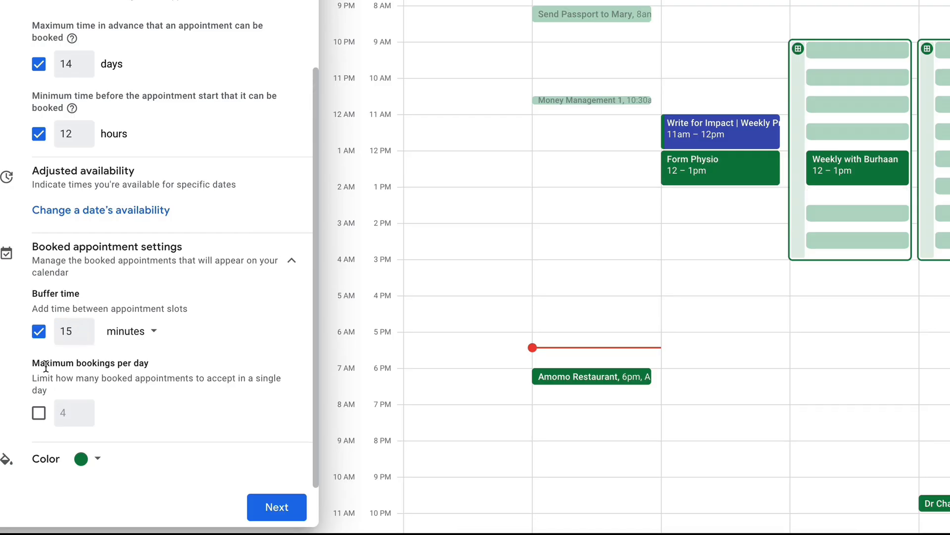
click(40, 413)
click(39, 413)
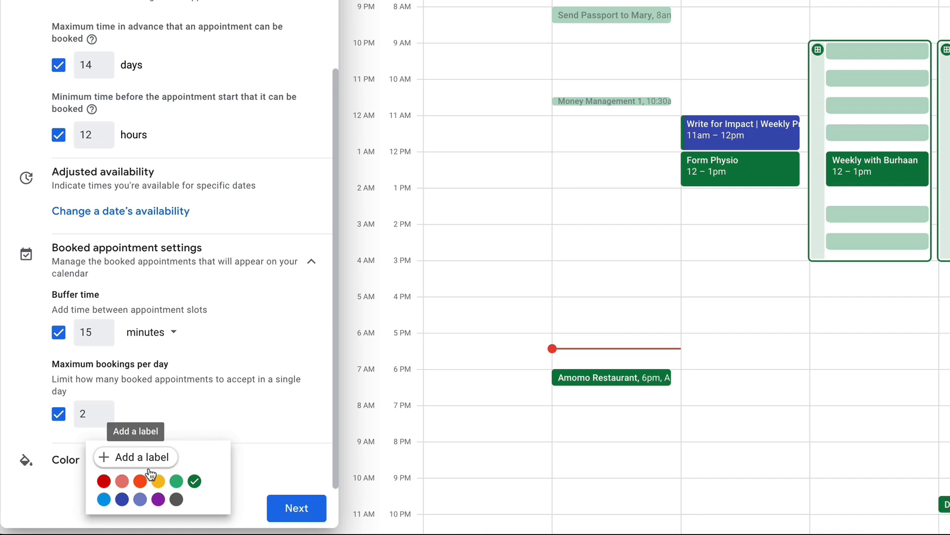
- Change the appointment schedule's color to yellow, close the color labels without adding any, and continue to the booking page settings
click(158, 481)
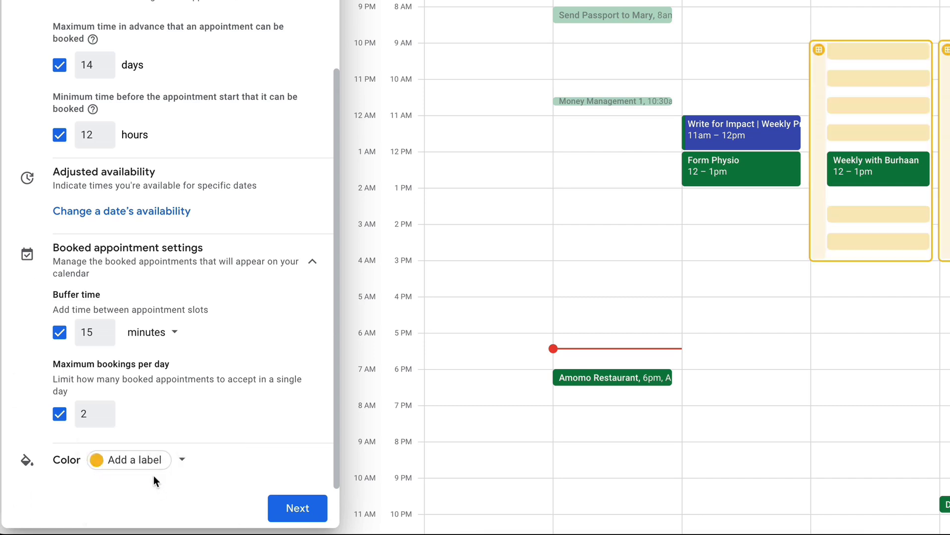
click(171, 461)
click(226, 456)
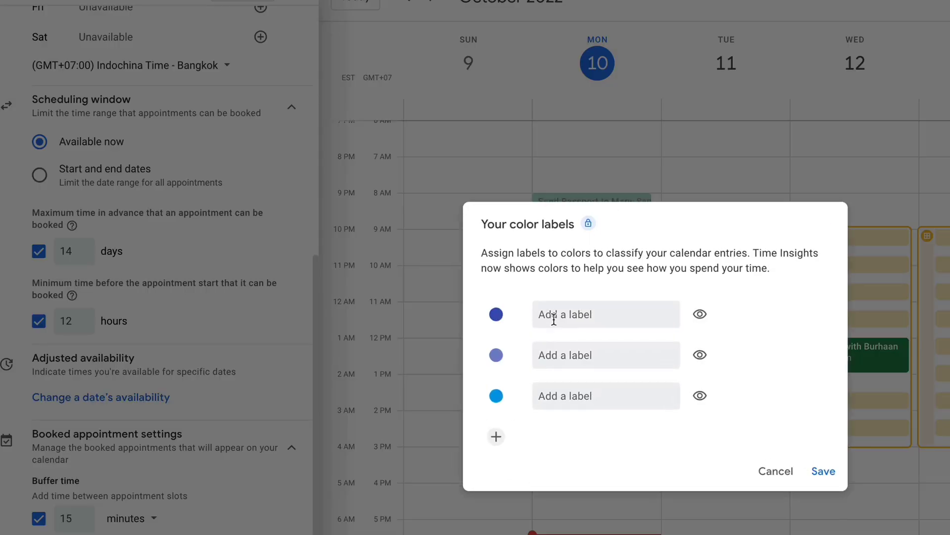
click(822, 471)
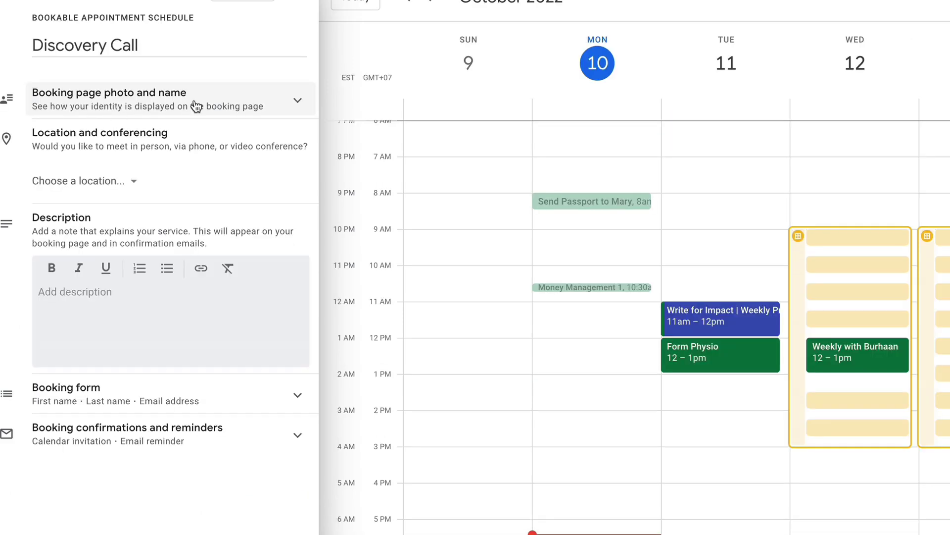
- Show the booking page photo and name, and set the meeting location to Google Meet video conferencing
click(210, 103)
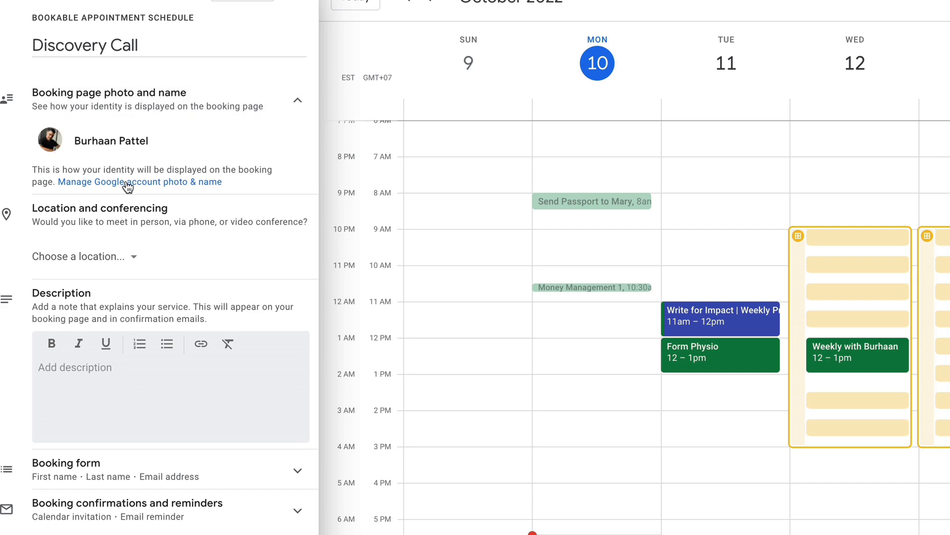
click(116, 263)
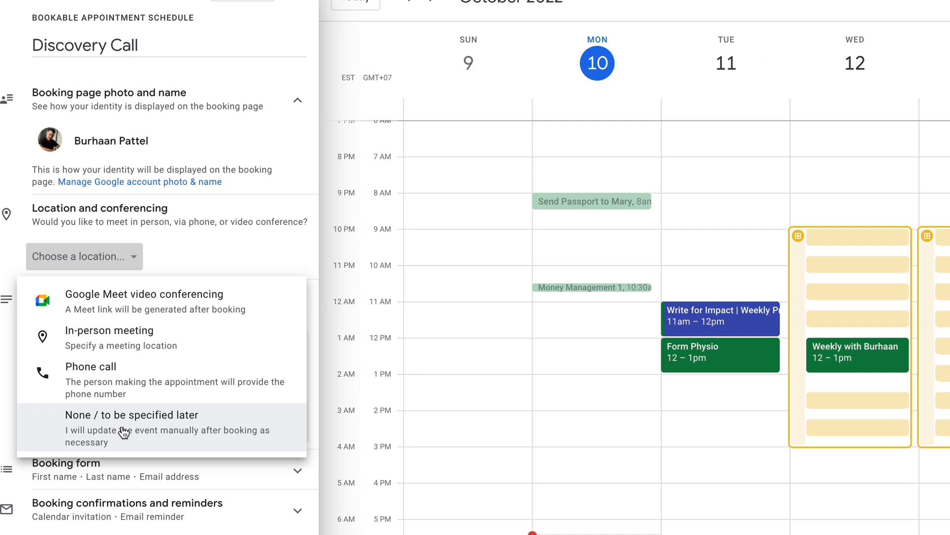
click(136, 306)
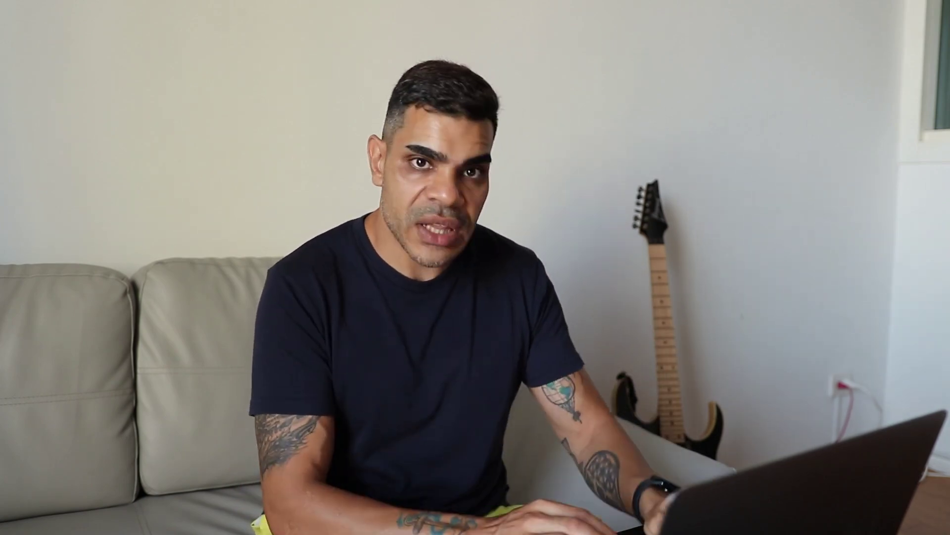
click(126, 390)
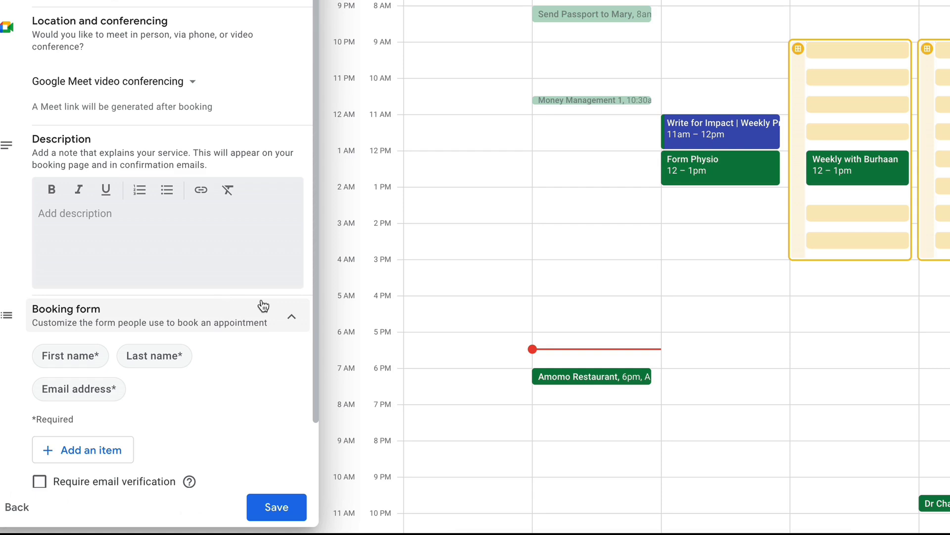
scroll(263, 305, down, 2)
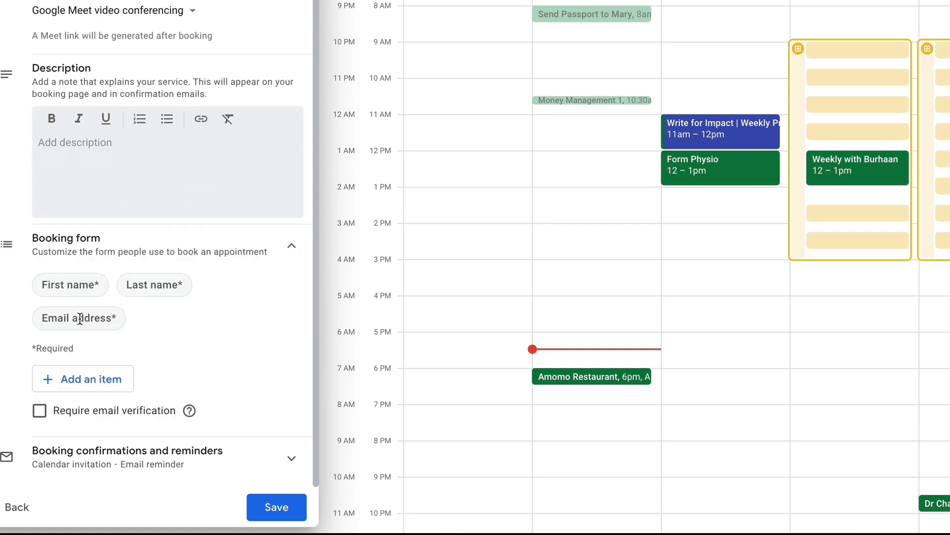
click(94, 379)
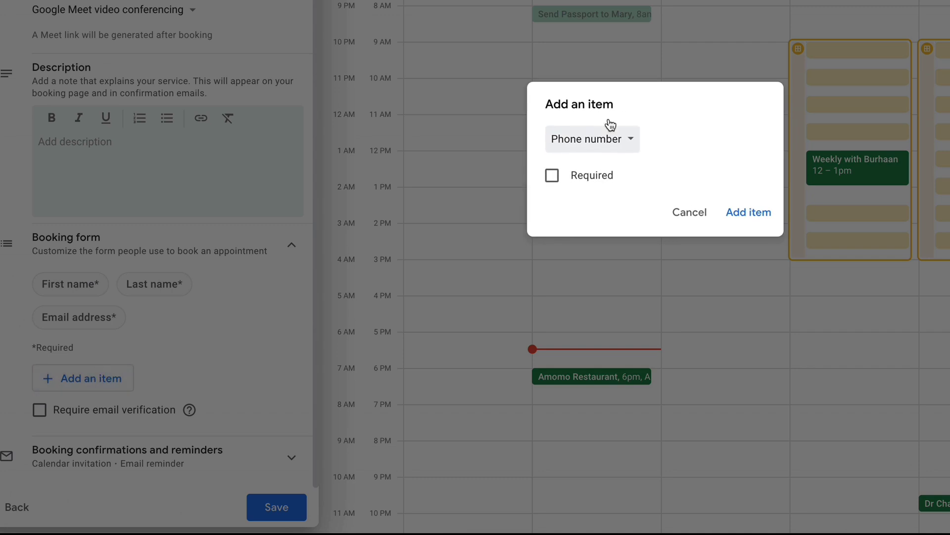
click(613, 139)
click(599, 173)
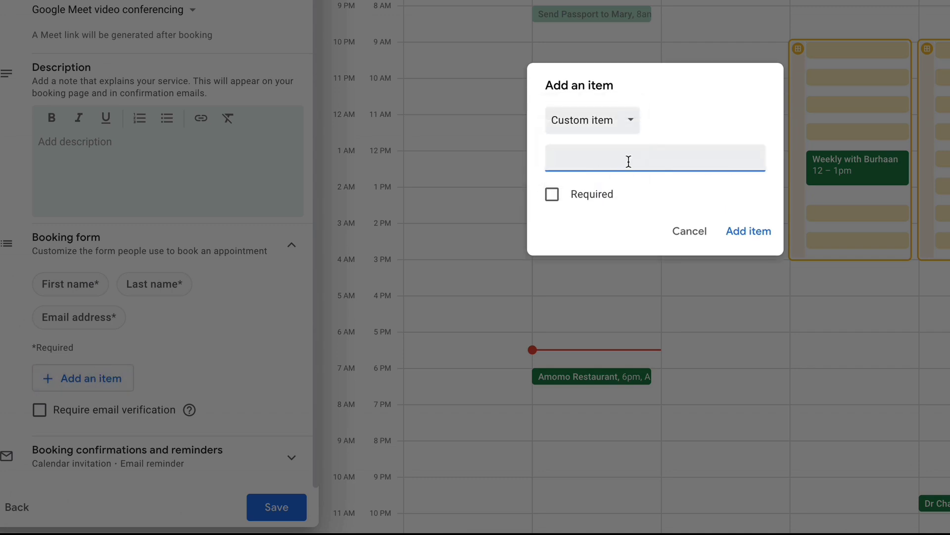
click(552, 198)
click(552, 202)
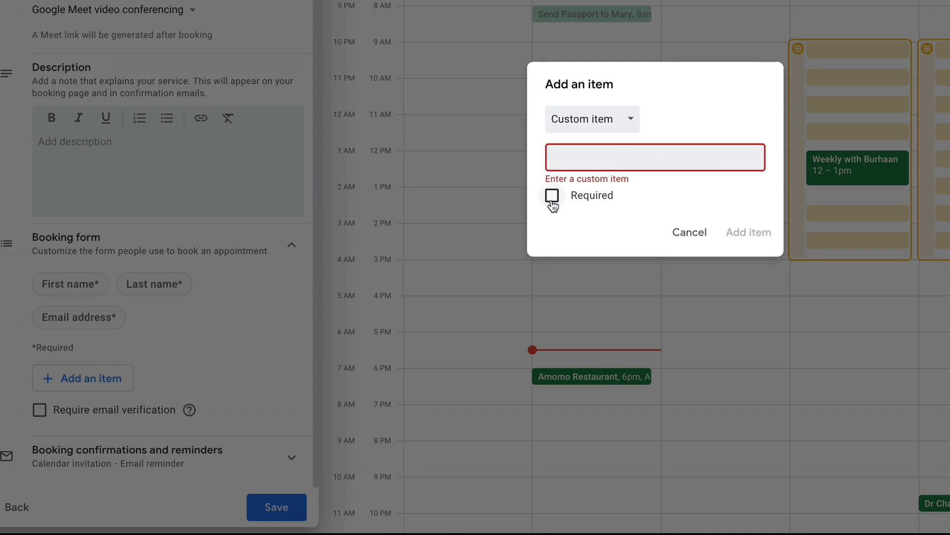
click(689, 232)
- Try requiring email verification for bookings and view the explanation of that option
click(39, 409)
mouse_move(189, 409)
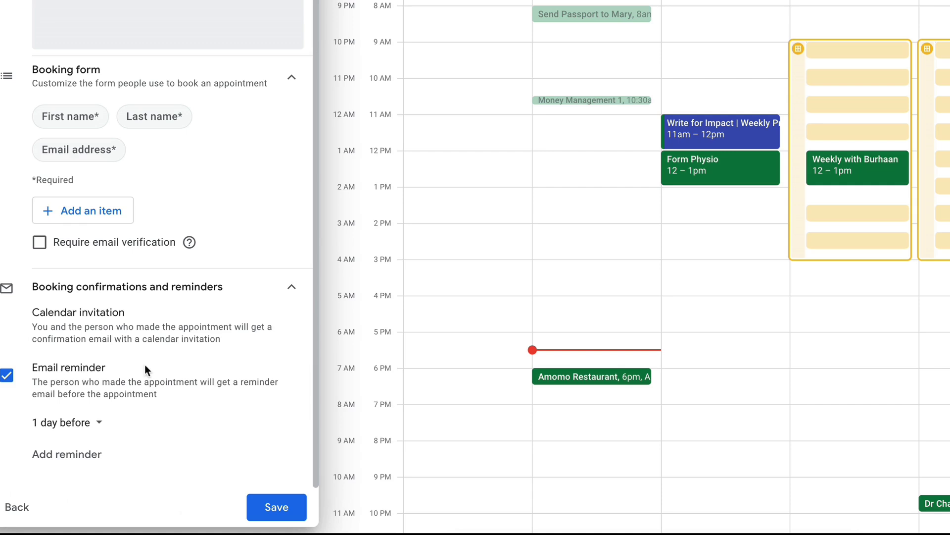
- Set the email reminder timing to 1 day before the appointment
click(81, 425)
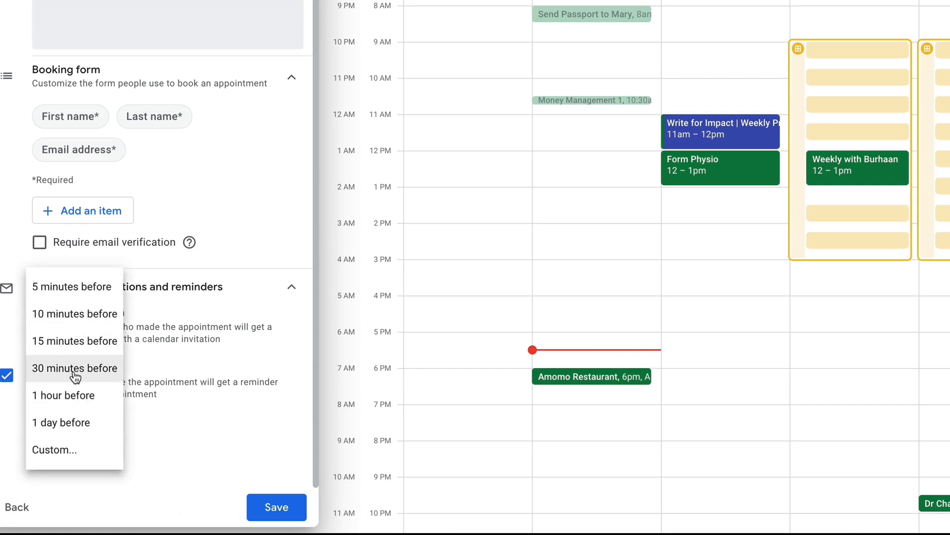
click(65, 422)
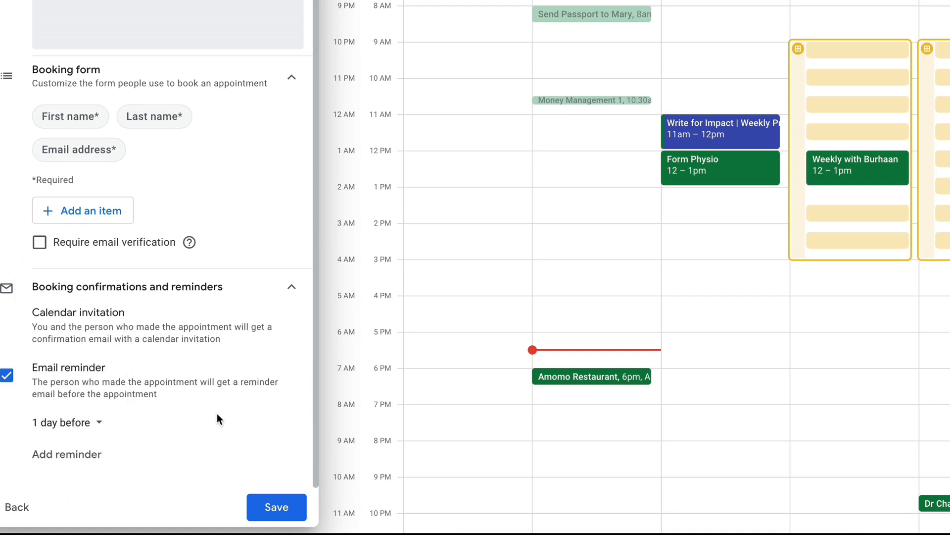
- Add five extra email reminders, each set to 10 minutes before the appointment
click(91, 460)
scroll(198, 421, down, 1)
click(84, 460)
scroll(217, 451, down, 1)
click(93, 458)
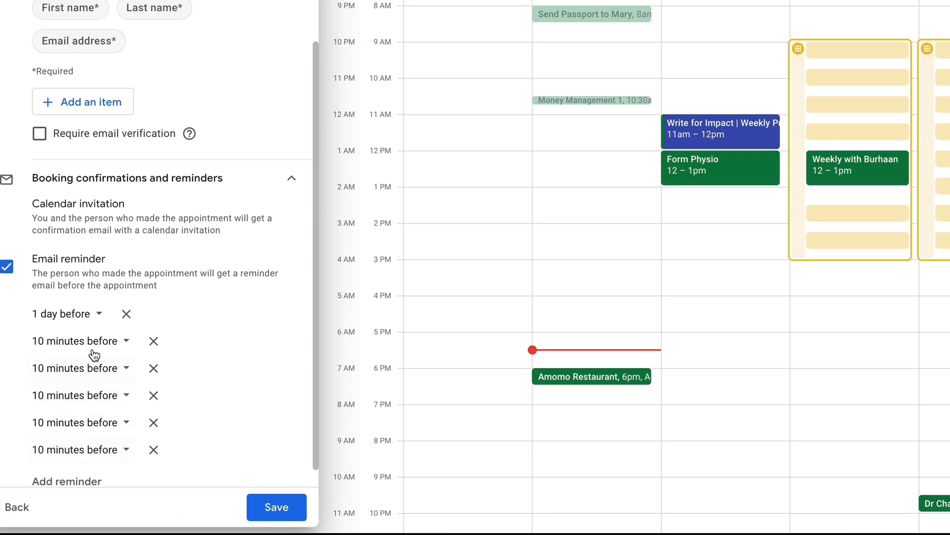
- Remove all the extra 10-minute email reminders, leaving only the 1-day one, and save the appointment schedule
click(94, 352)
click(76, 455)
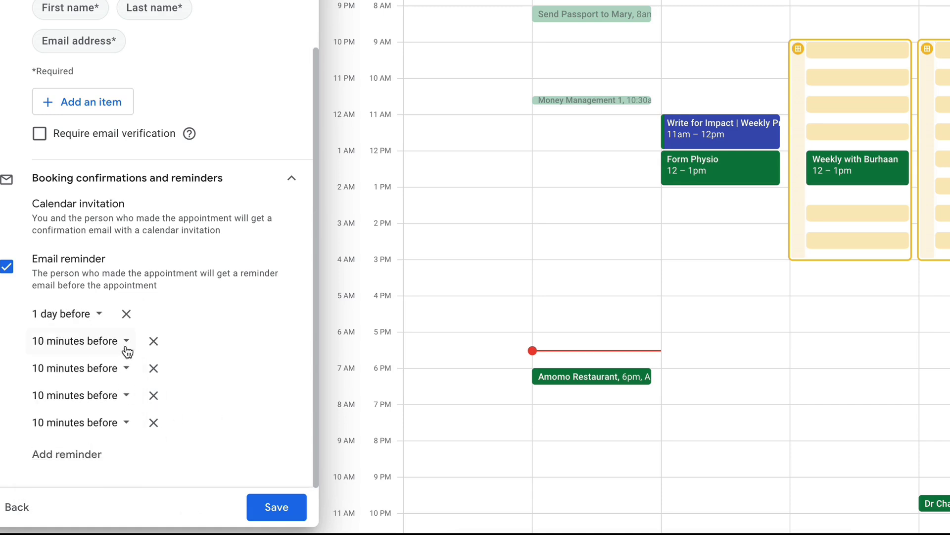
click(154, 342)
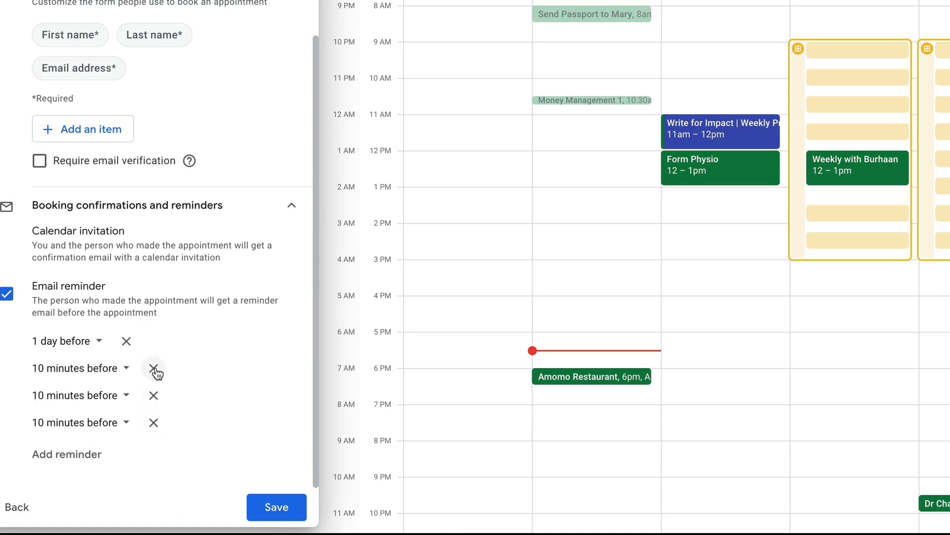
click(153, 368)
click(156, 401)
click(156, 420)
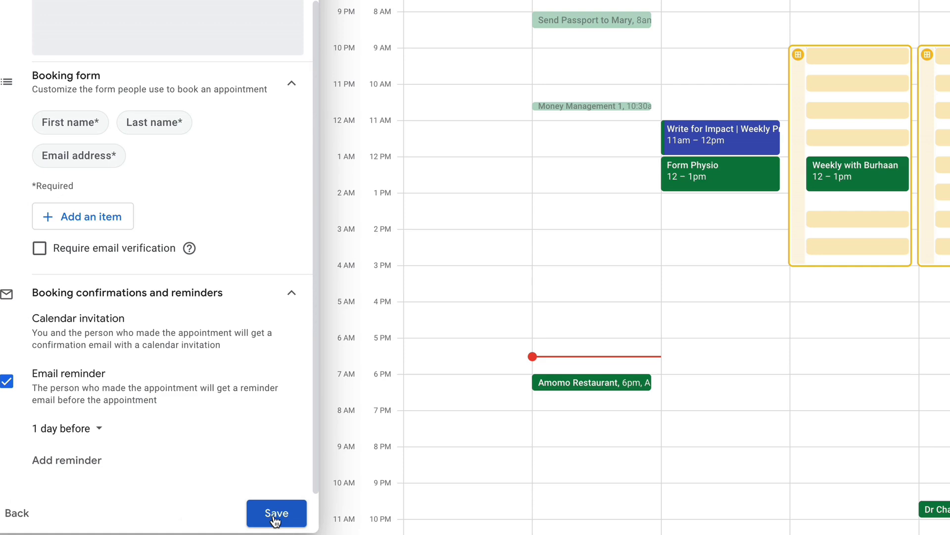
click(275, 517)
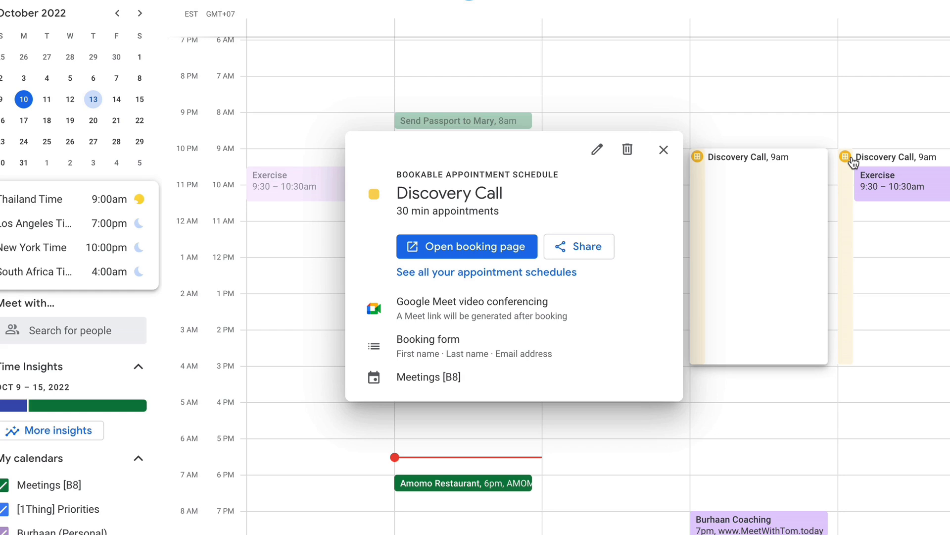
- Open the Discovery Call booking page and examine it as other people see it, including the conferencing details and time zone
click(467, 252)
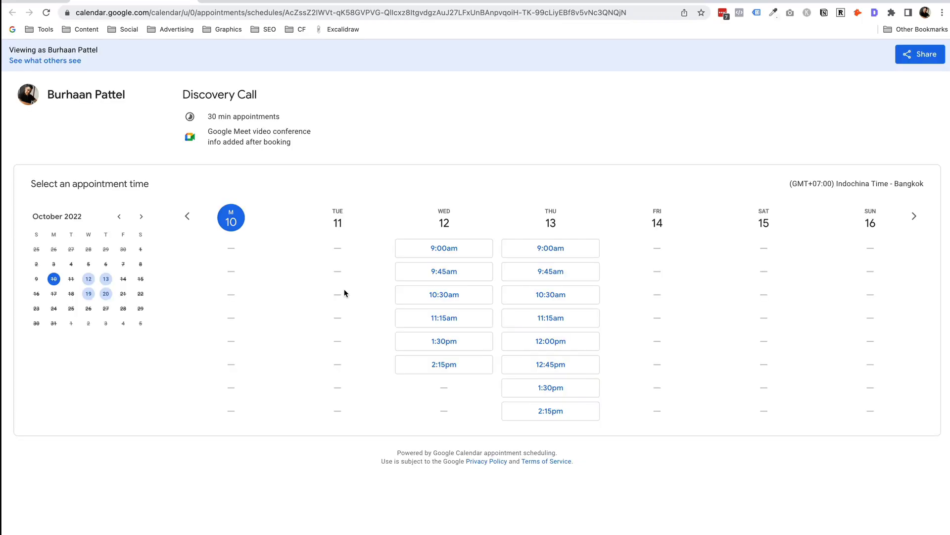
drag(213, 132, 307, 132)
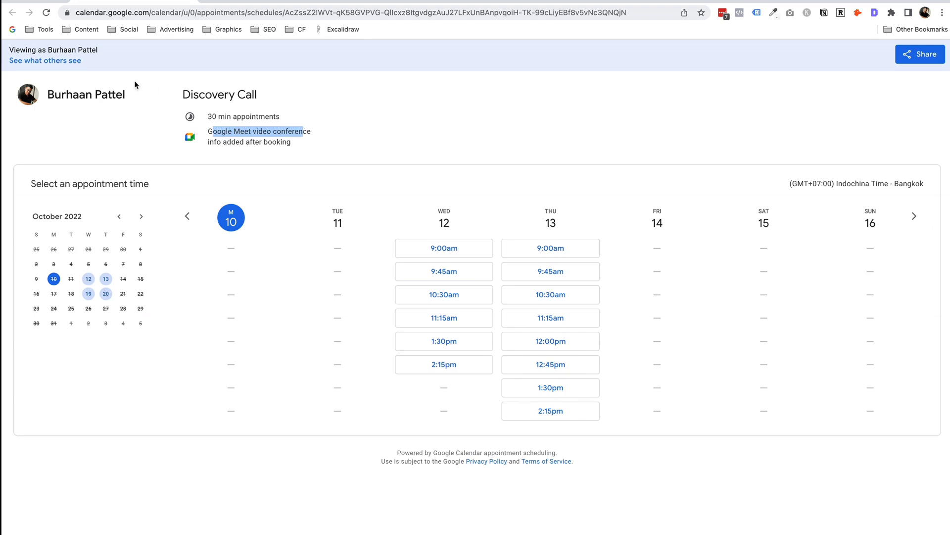
click(63, 61)
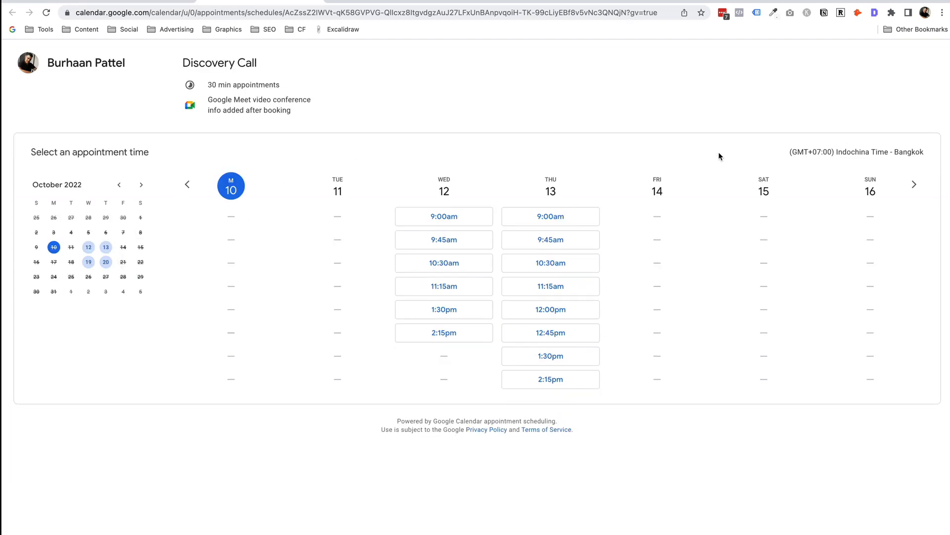
drag(787, 153, 848, 154)
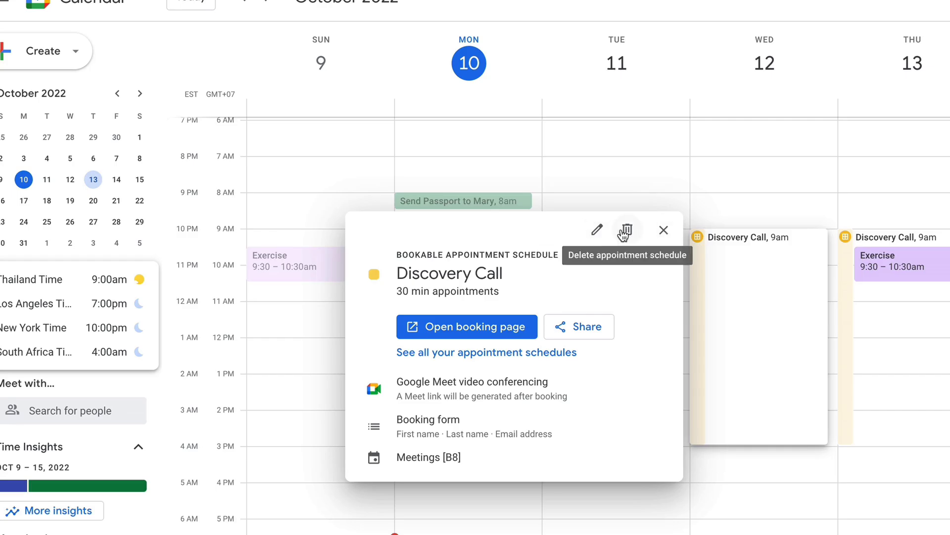
- Look at the Discovery Call schedule's editing view and the list of all appointment schedules
click(598, 230)
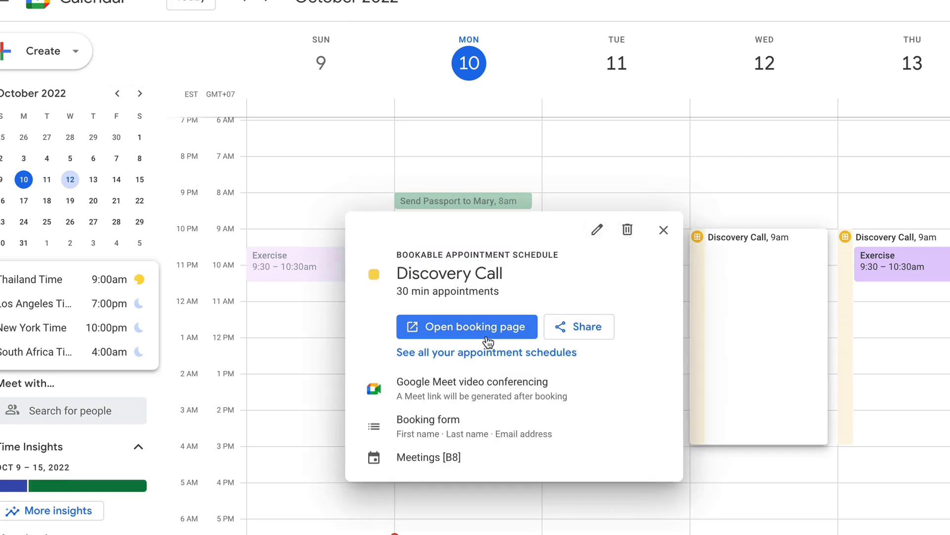
click(528, 356)
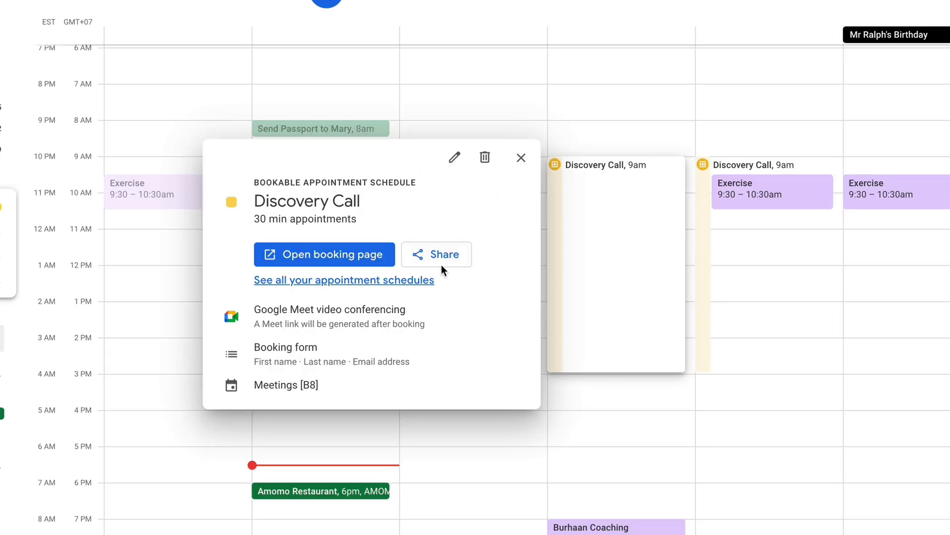
- Open the booking page sharing options and compare the links for all appointment schedules and for a single booking page
click(441, 262)
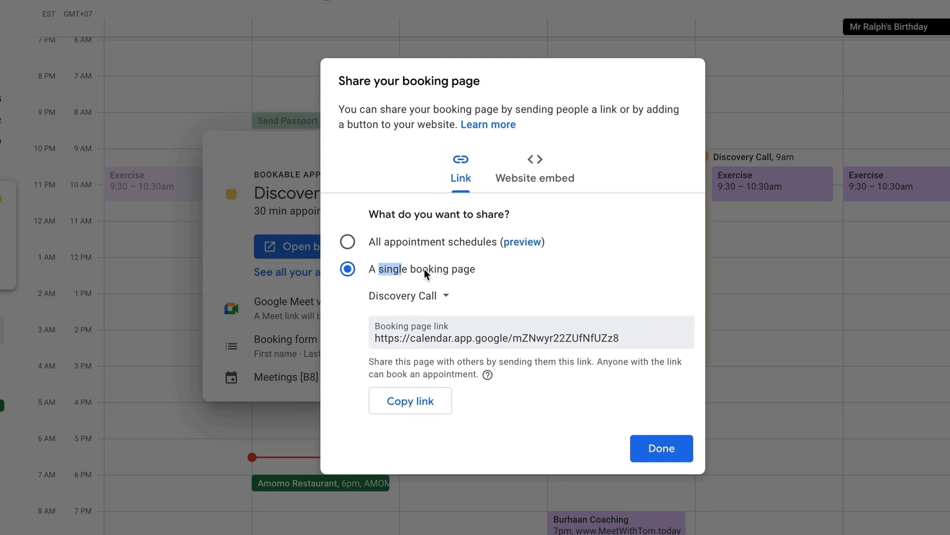
drag(424, 269, 453, 343)
click(349, 244)
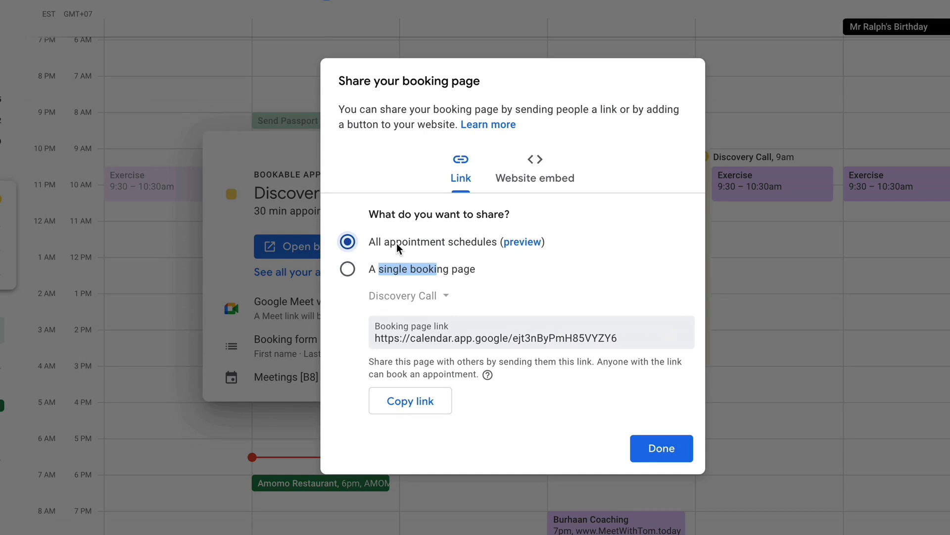
click(347, 269)
- Choose a website embed for the single Discovery Call booking page and expand the button with popup options
click(541, 187)
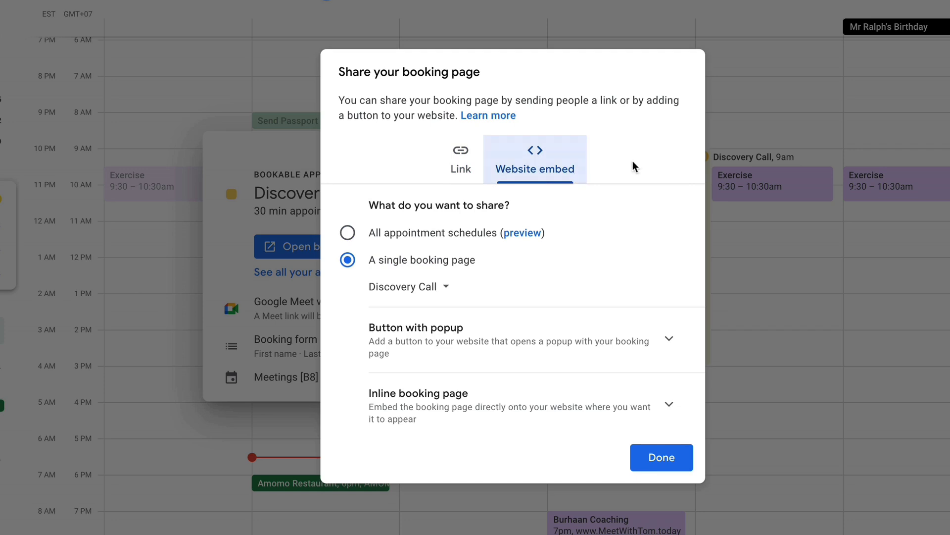
click(447, 290)
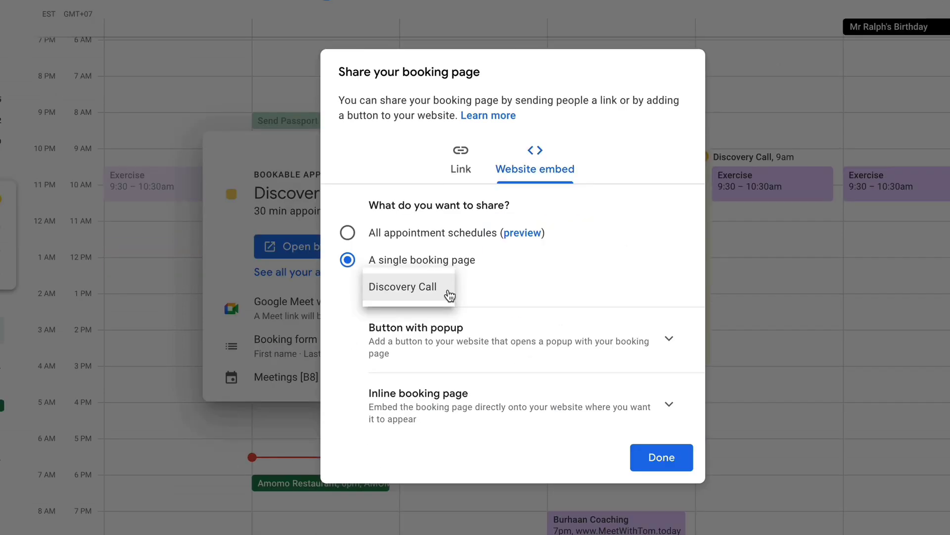
click(447, 292)
click(459, 340)
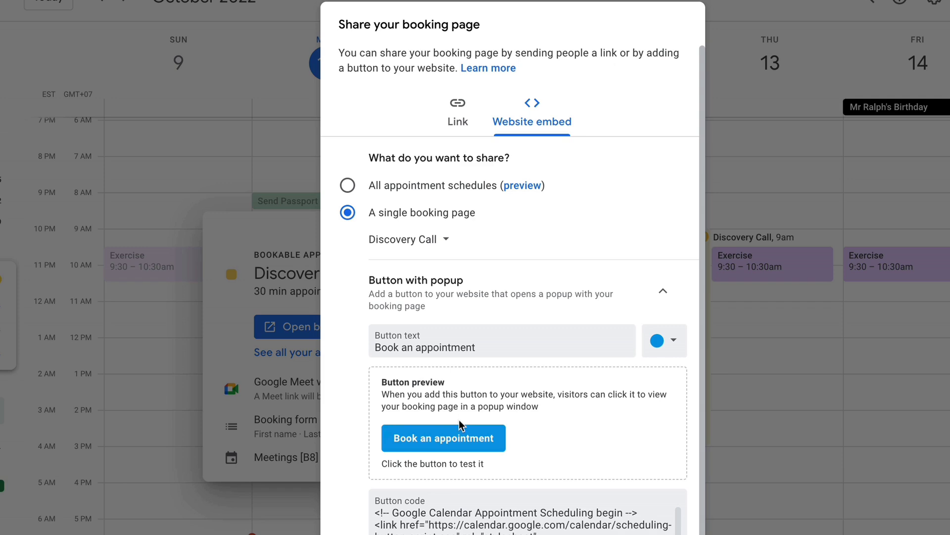
- Try green for the popup booking button, and set its color to yellow (#F6BF26)
click(658, 342)
click(600, 373)
click(655, 342)
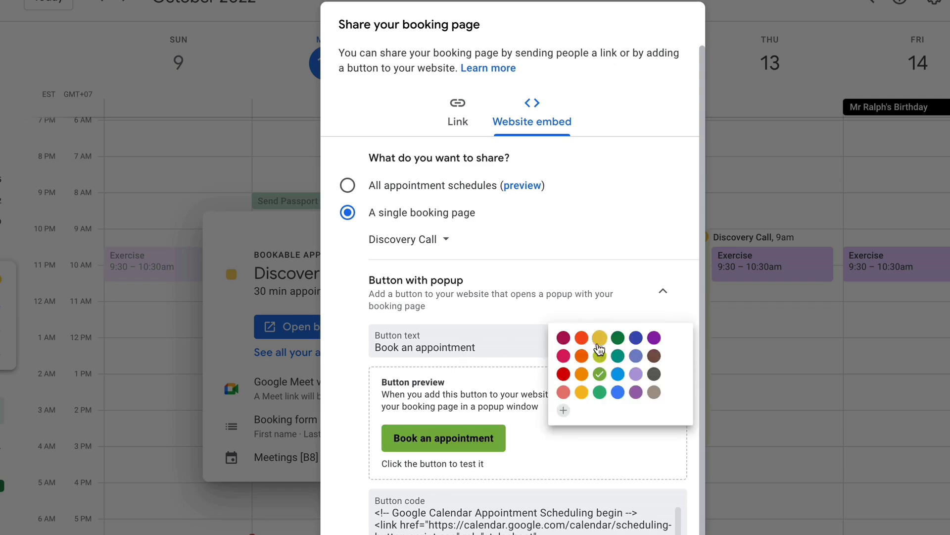
click(581, 392)
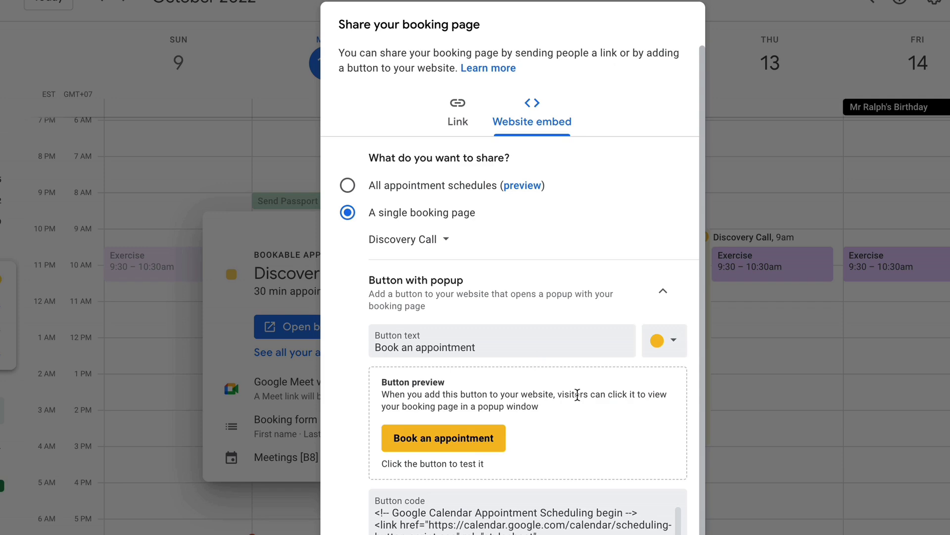
- Examine the HTML code for the popup button and the embed code for the inline booking page
scroll(577, 394, down, 2)
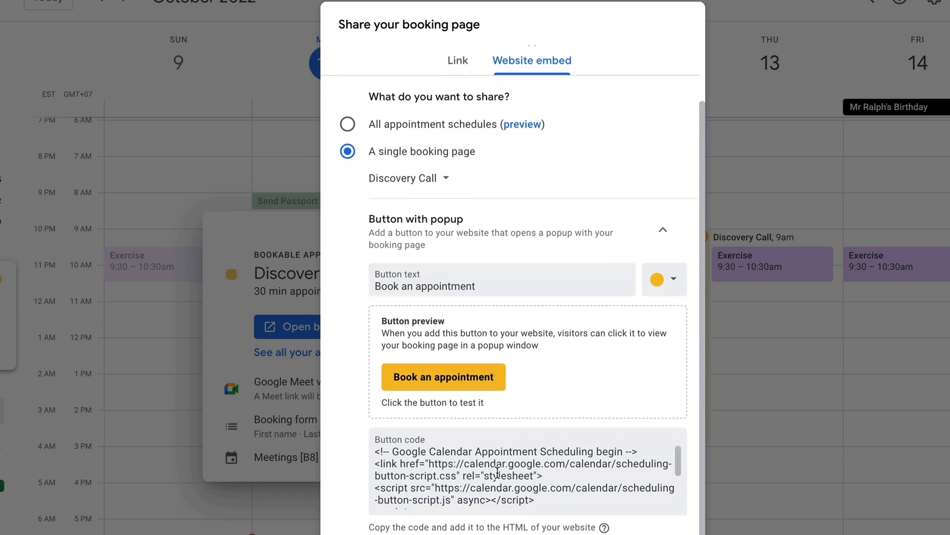
triple_click(443, 469)
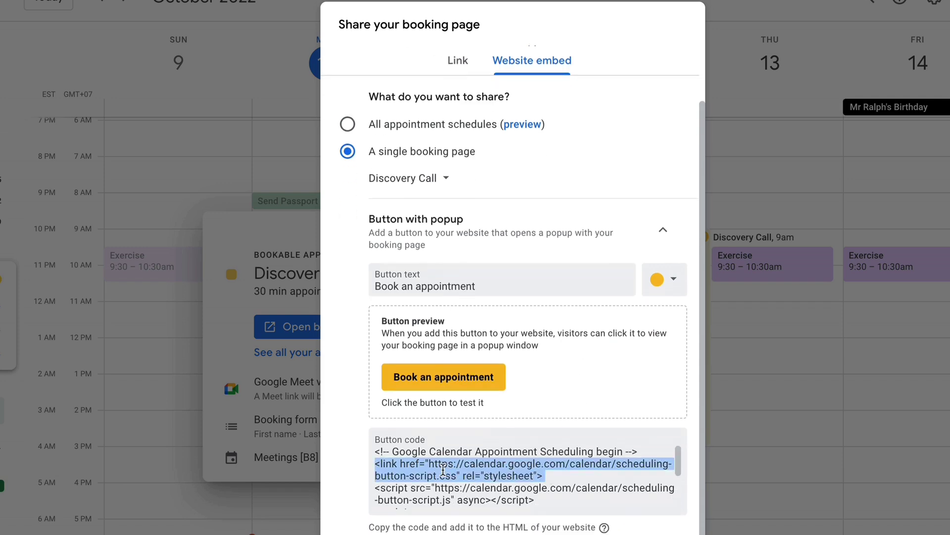
scroll(443, 470, down, 3)
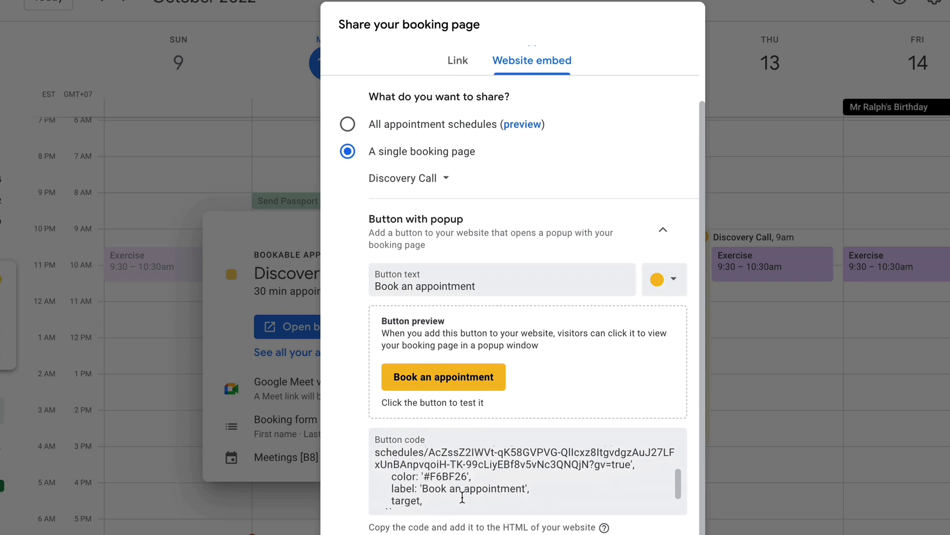
scroll(463, 495, down, 1)
scroll(480, 518, down, 3)
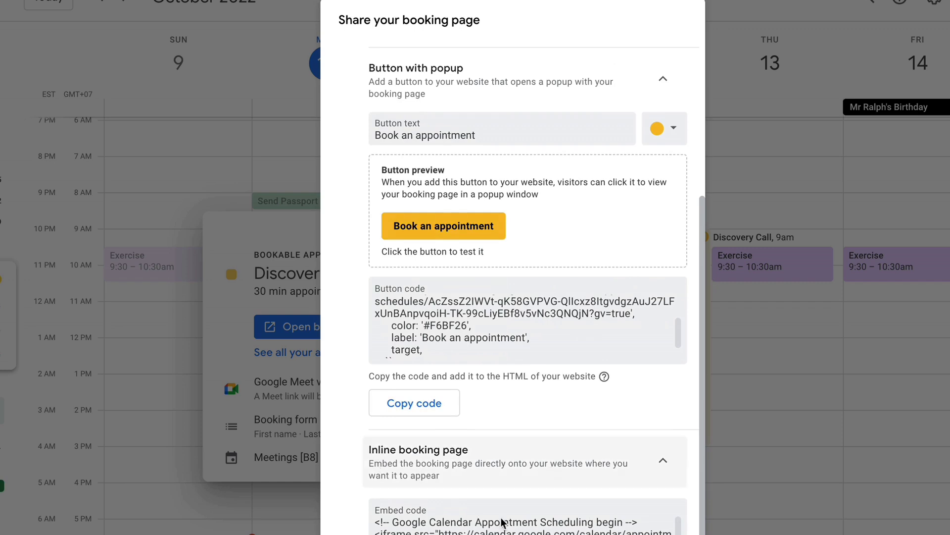
triple_click(491, 529)
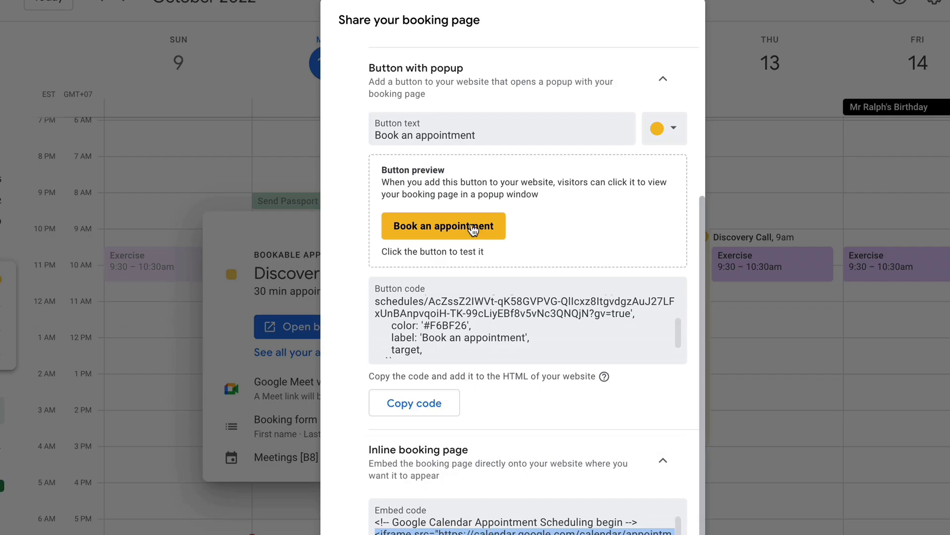
- Test the "Book an appointment" button from its preview to view the booking page popup
click(473, 229)
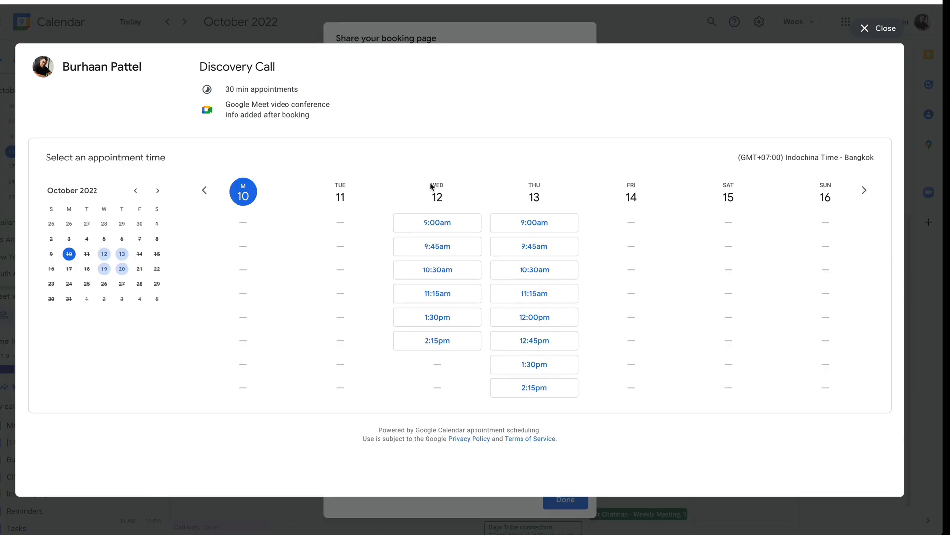